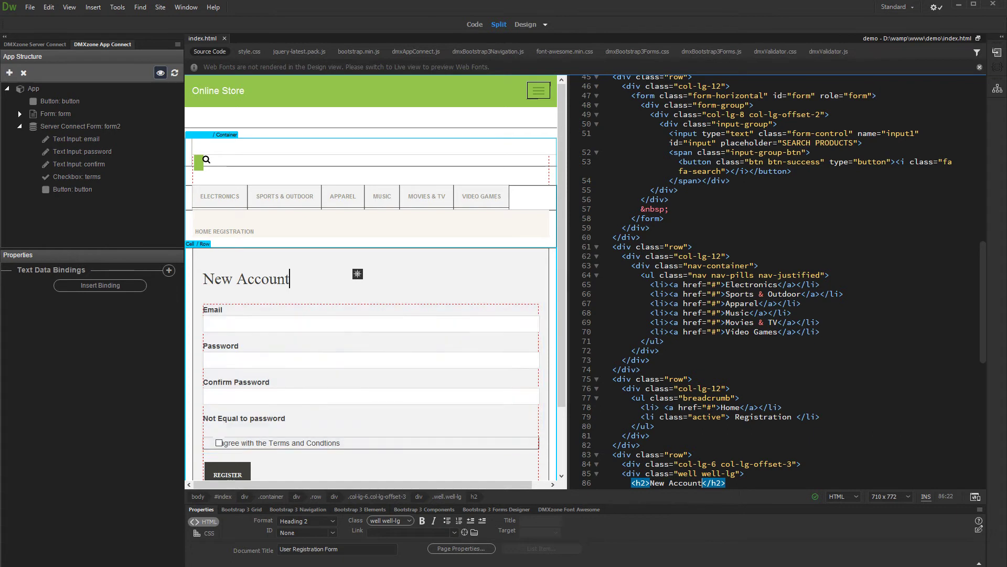
Step: Select the registration form's email input and add a Required validation rule
{"action": "left_click", "coordinate": [79, 126]}
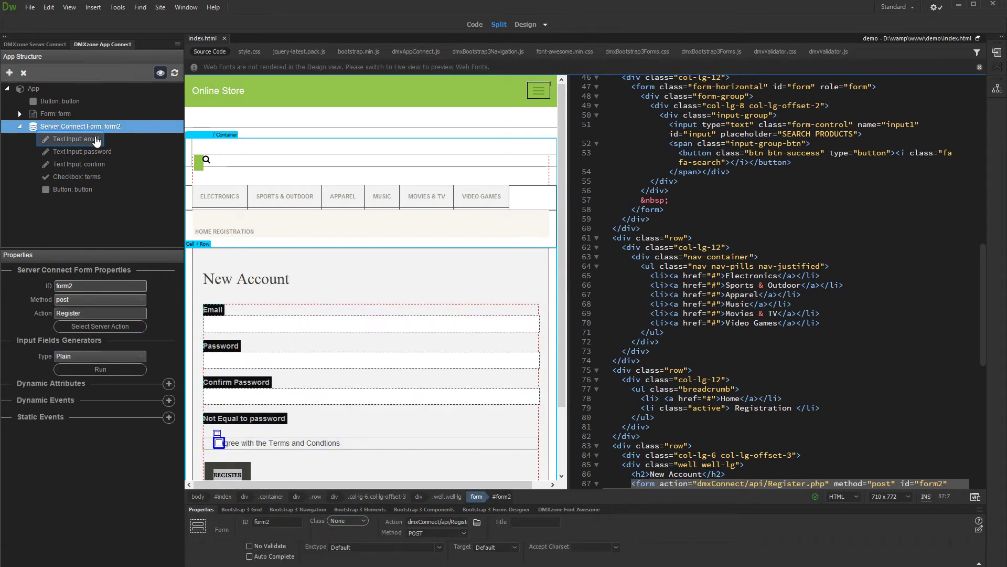
{"action": "left_click", "coordinate": [96, 140]}
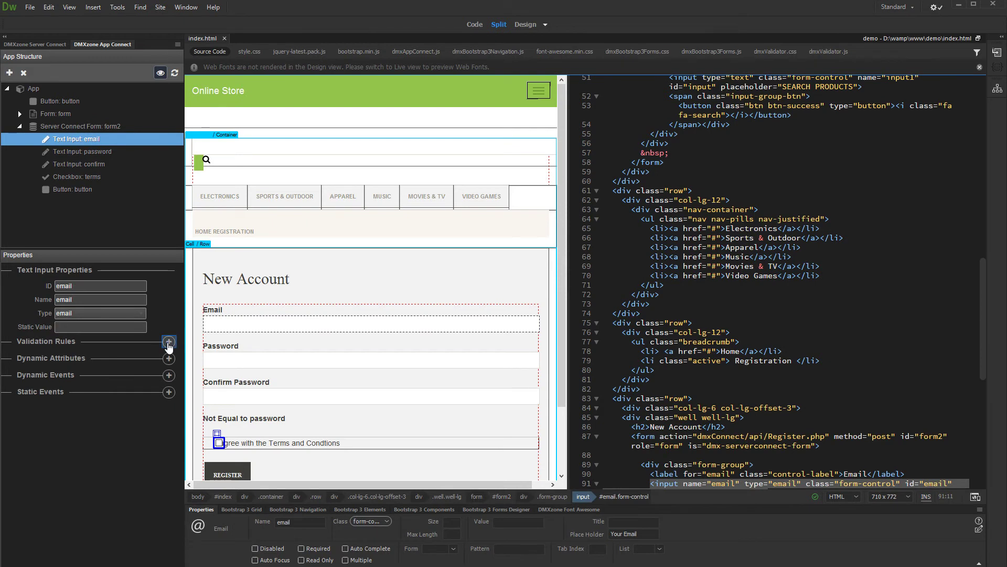
{"action": "left_click", "coordinate": [168, 342]}
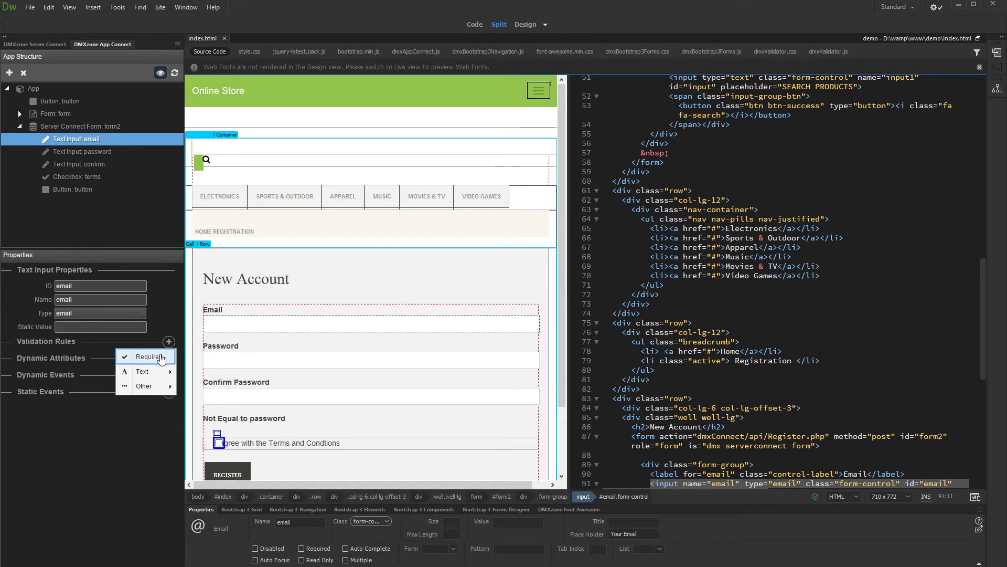
{"action": "left_click", "coordinate": [160, 359]}
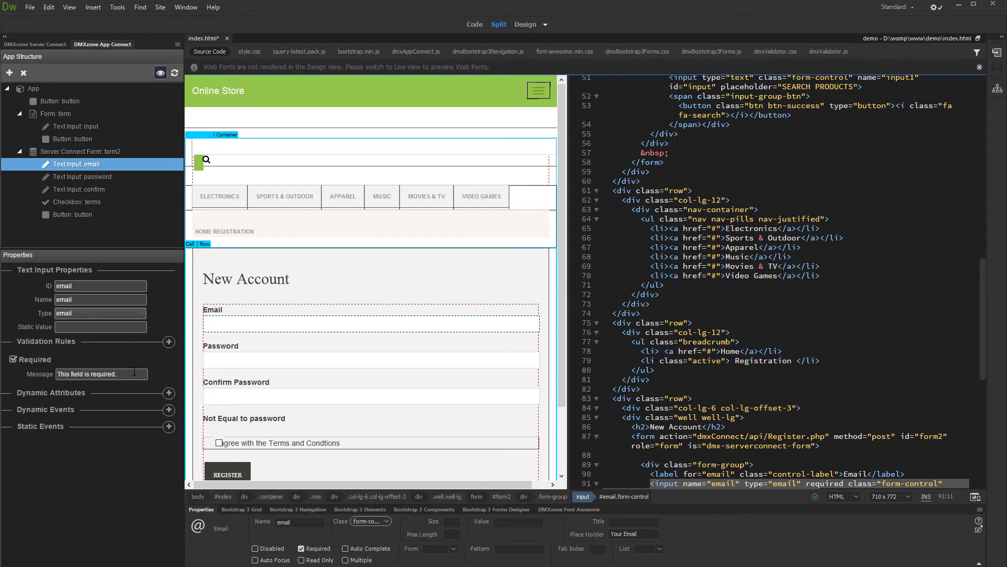
{"action": "left_click", "coordinate": [134, 372]}
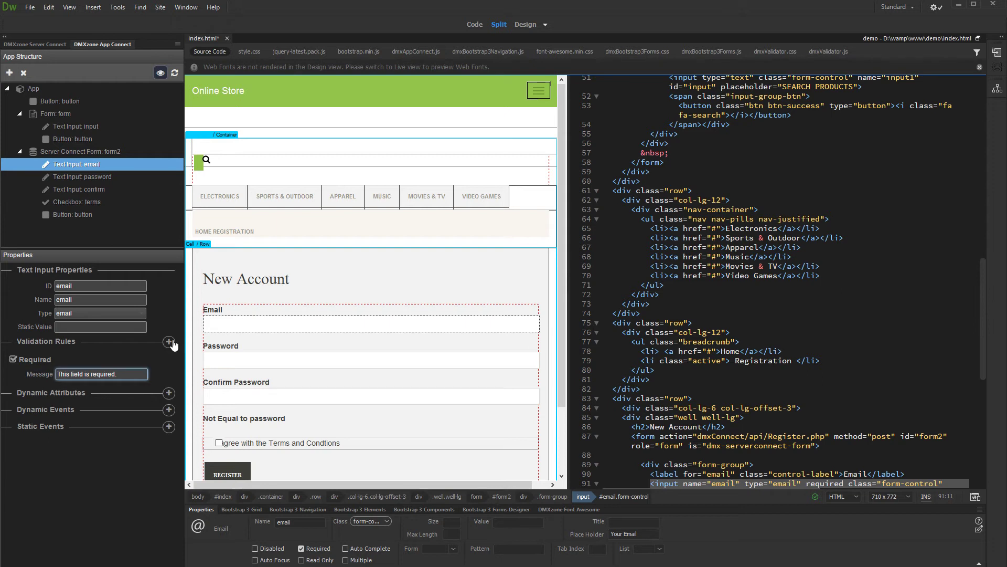
Step: Add an E-mail validation rule to the email input
{"action": "left_click", "coordinate": [169, 342]}
{"action": "left_click", "coordinate": [169, 342]}
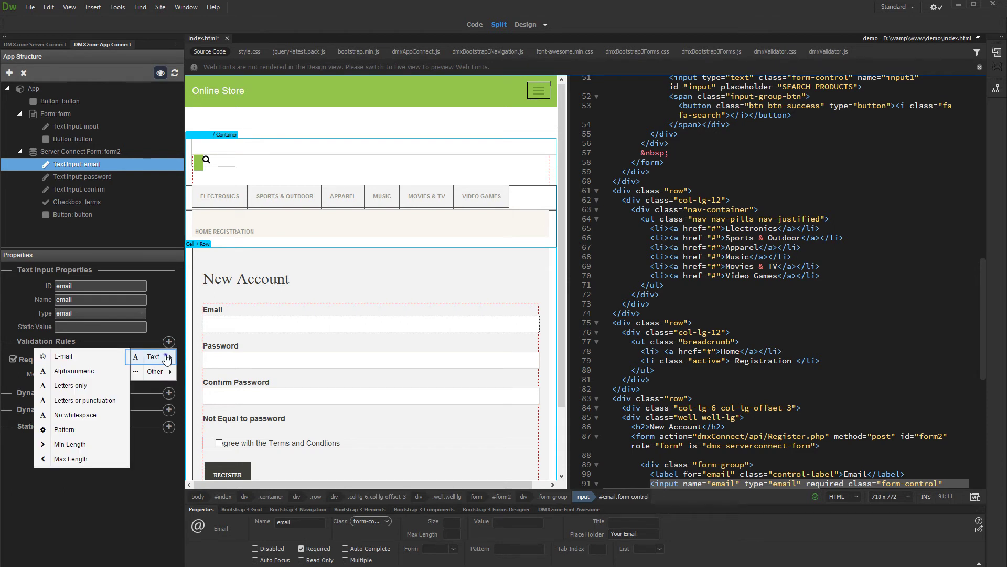
{"action": "left_click", "coordinate": [103, 358]}
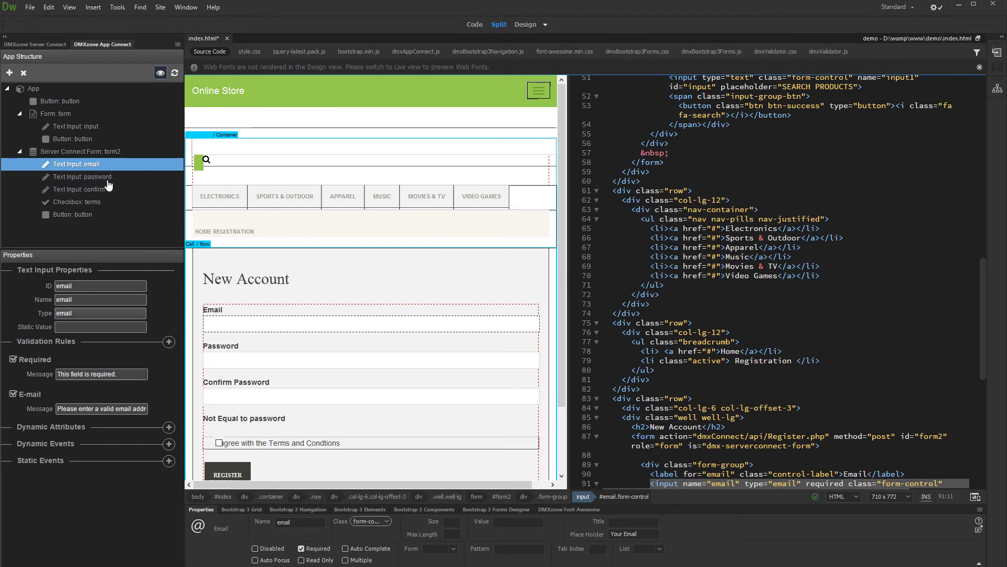
Step: Add a Required rule with its default message to Text Input: password
{"action": "left_click", "coordinate": [86, 176]}
{"action": "left_click", "coordinate": [171, 343]}
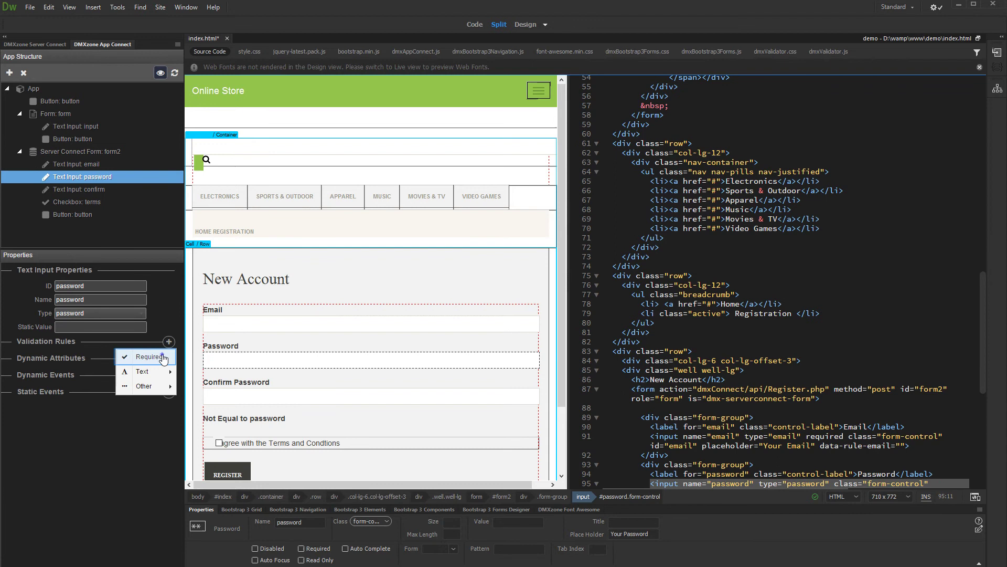
{"action": "left_click", "coordinate": [149, 356]}
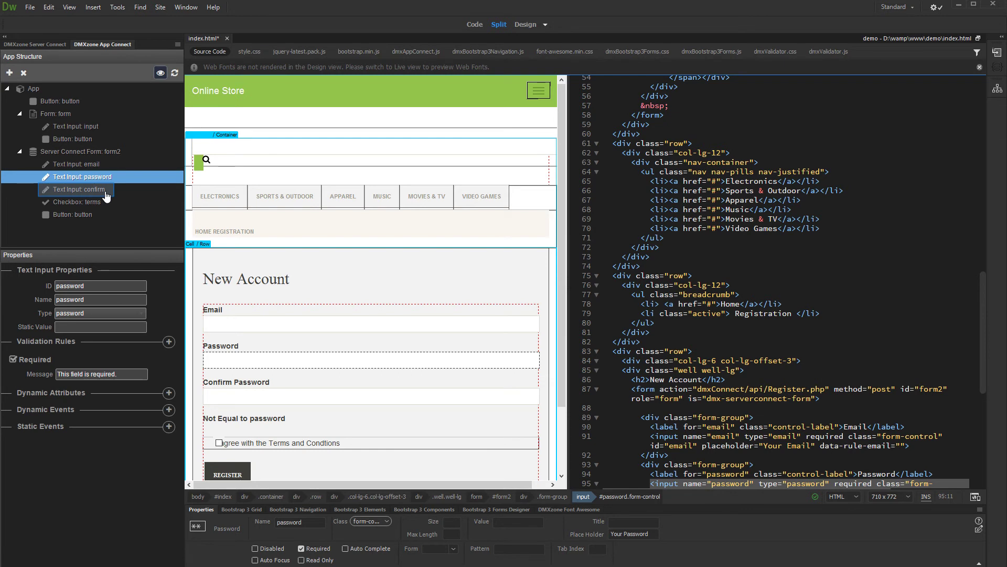
Step: Give confirm password a Required rule and an Equal To rule targeting password
{"action": "left_click", "coordinate": [105, 192]}
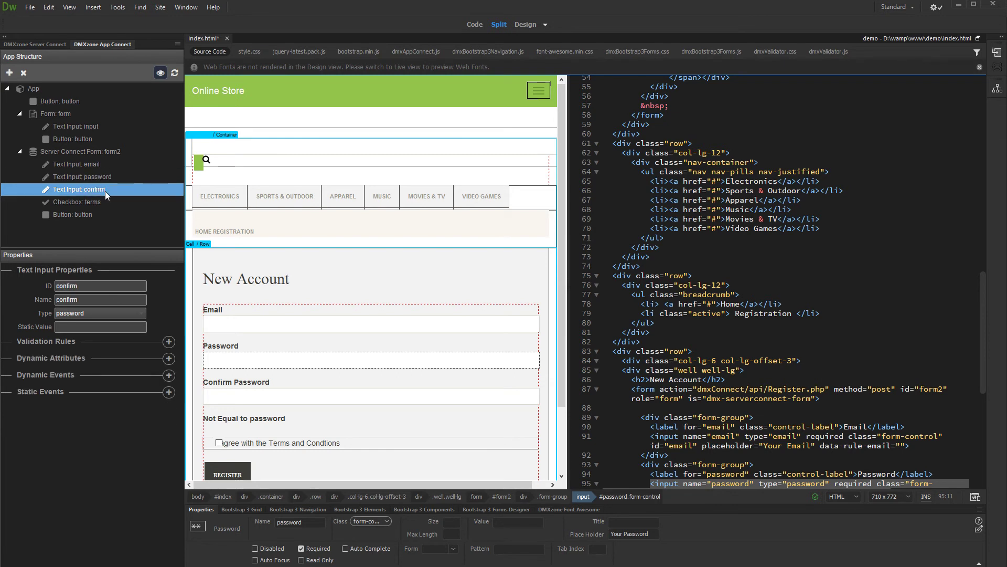
{"action": "left_click", "coordinate": [169, 342]}
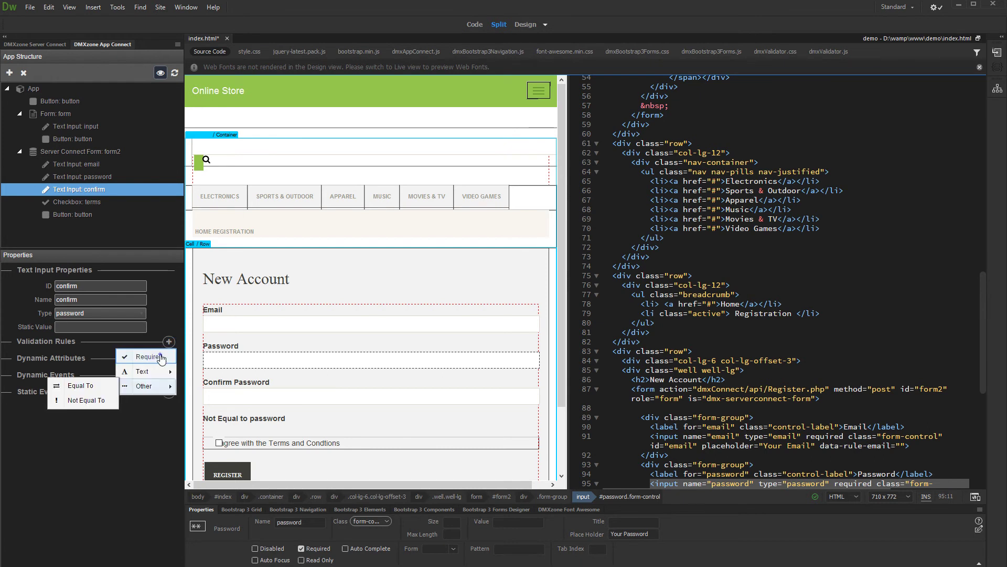
{"action": "left_click", "coordinate": [150, 356]}
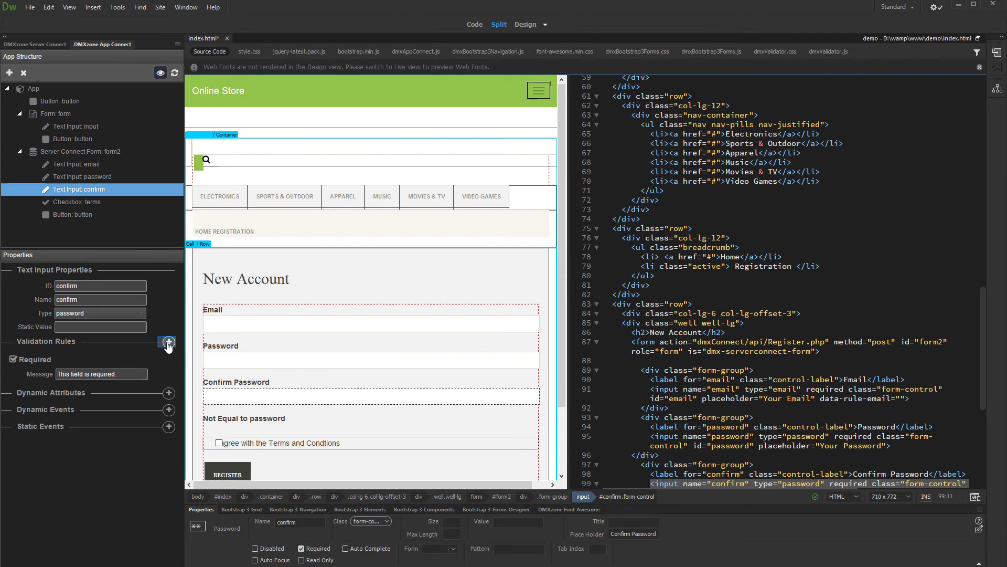
{"action": "left_click", "coordinate": [169, 341]}
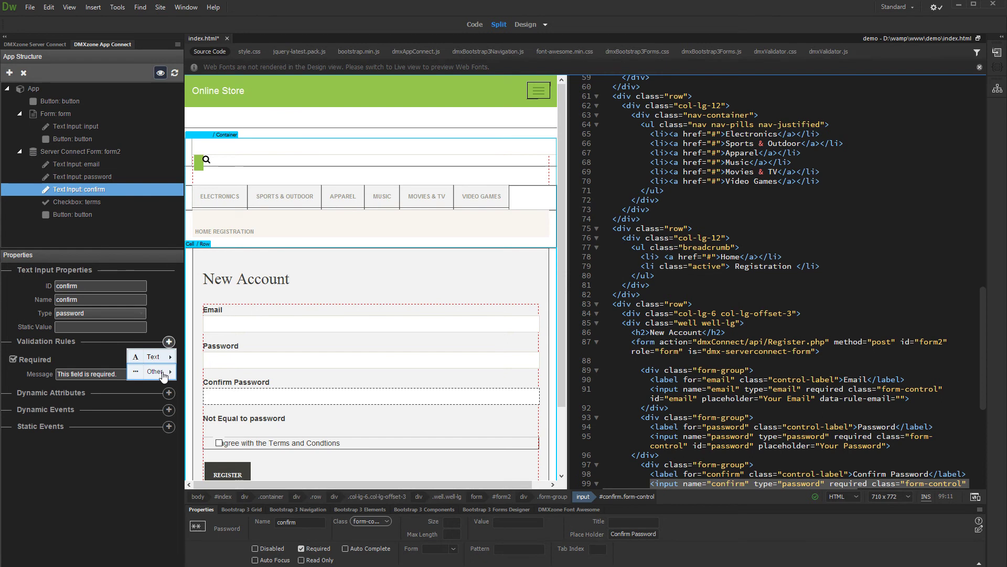
{"action": "mouse_move", "coordinate": [153, 371]}
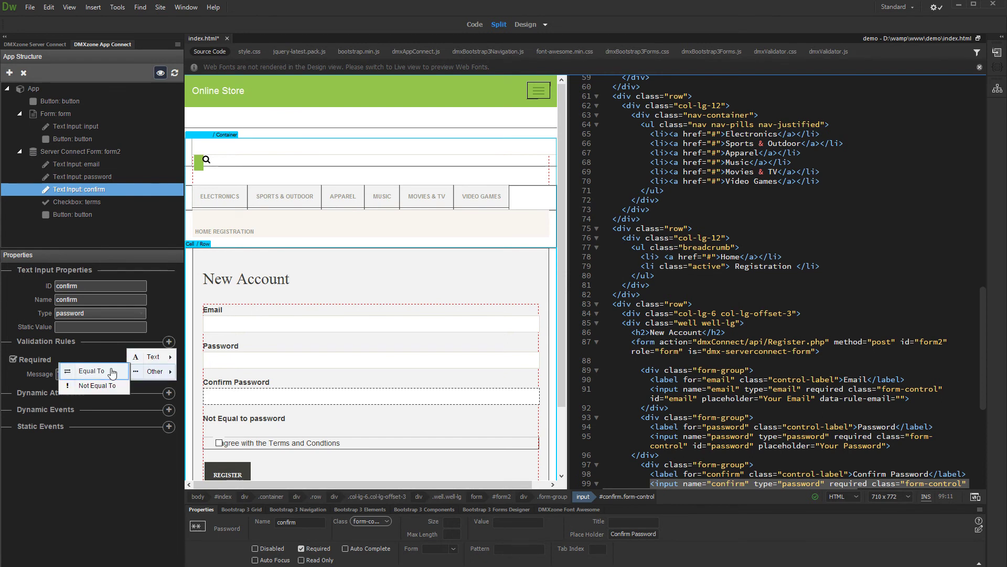
{"action": "left_click", "coordinate": [111, 371]}
{"action": "left_click", "coordinate": [90, 408]}
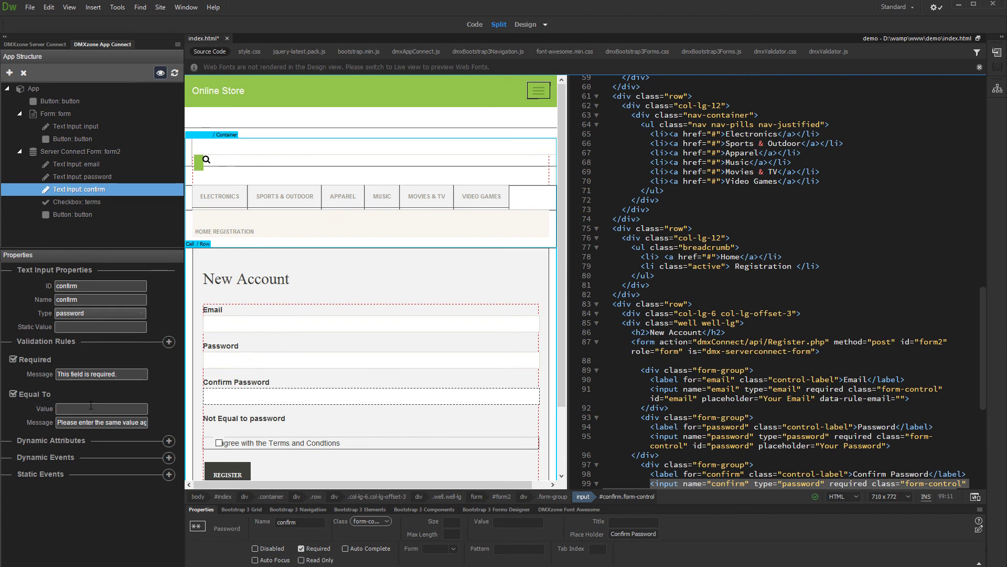
{"action": "left_click", "coordinate": [90, 408]}
{"action": "type", "text": "password"}
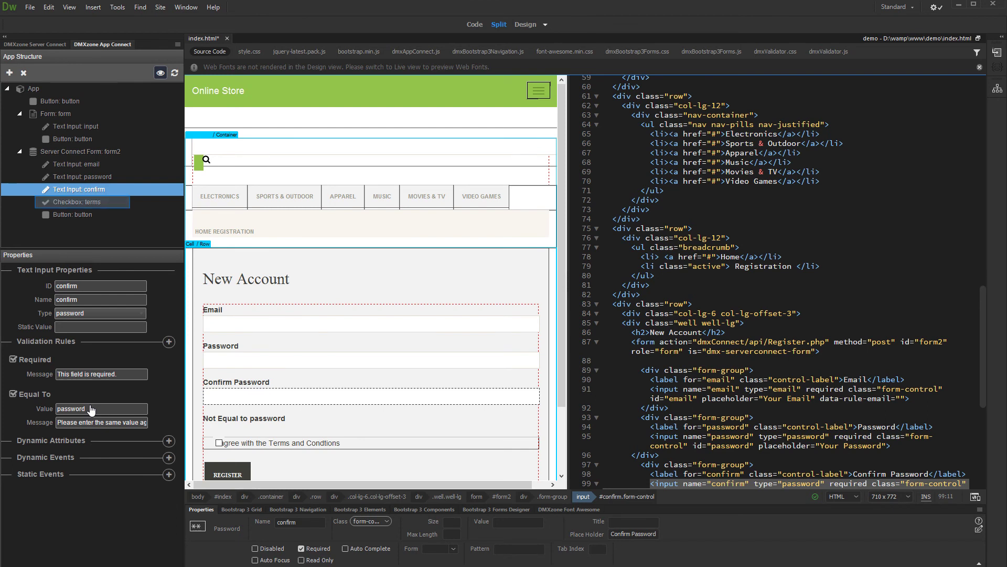
Step: Add a Required validation rule to the terms checkbox
{"action": "left_click", "coordinate": [122, 203]}
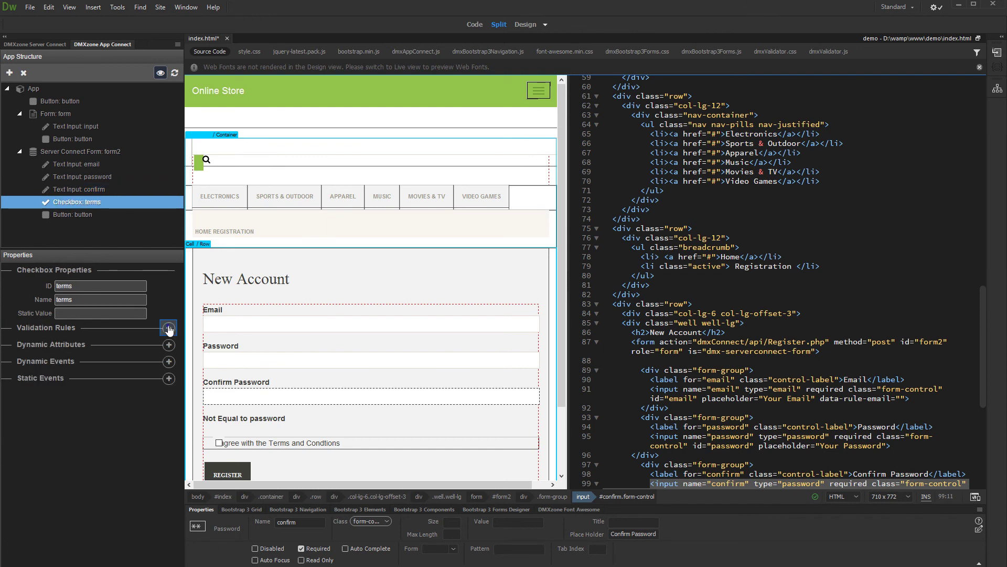
{"action": "left_click", "coordinate": [168, 328]}
{"action": "left_click", "coordinate": [144, 343]}
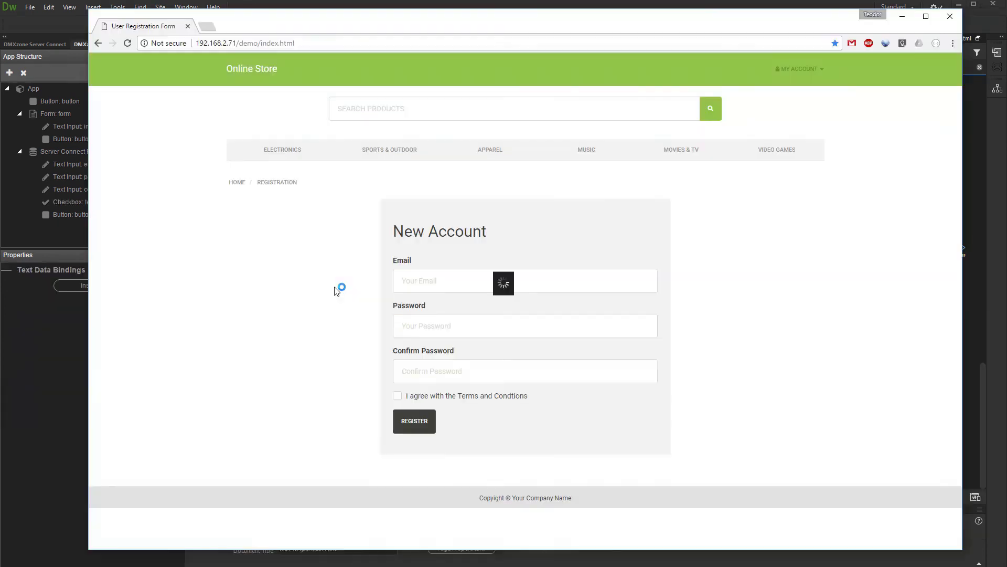
Step: Submit the empty form, then fill email and both passwords, accept terms, and register
{"action": "left_click", "coordinate": [412, 422]}
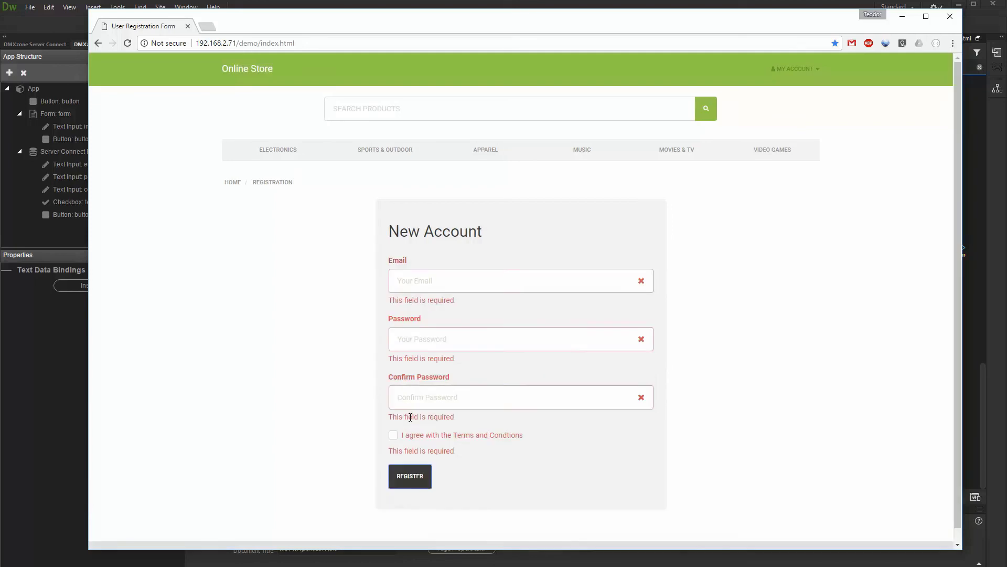
{"action": "left_click", "coordinate": [447, 281]}
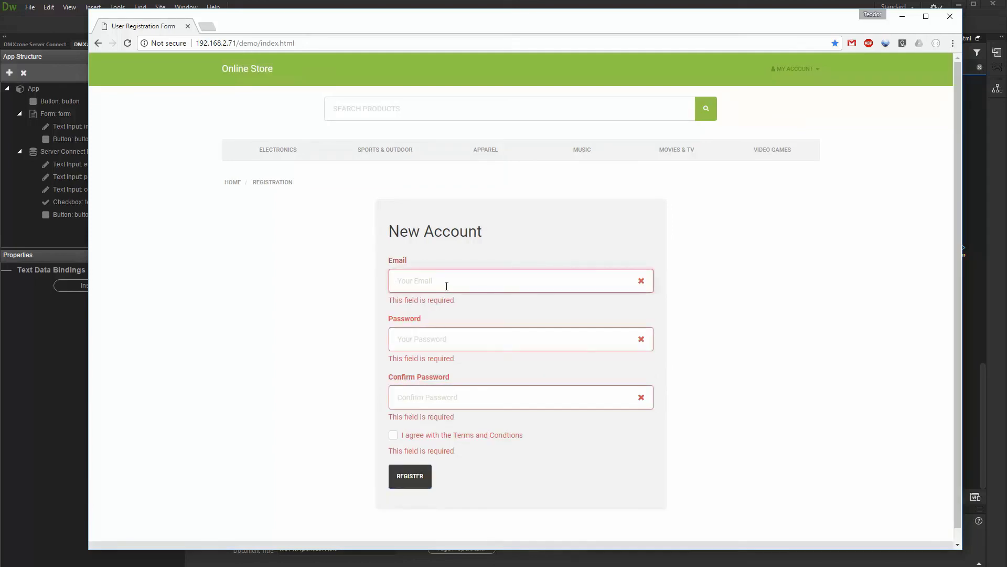
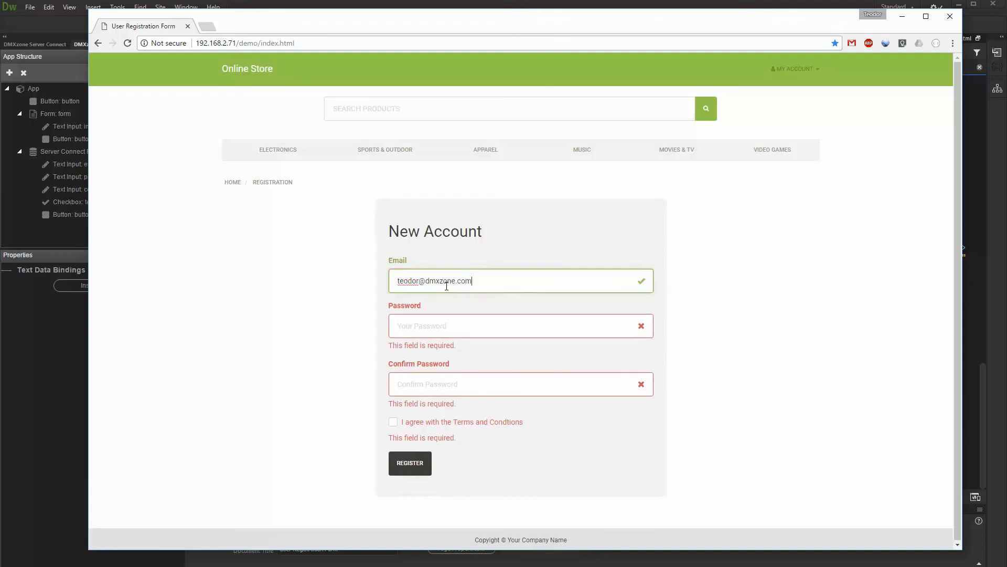
{"action": "left_click", "coordinate": [439, 326]}
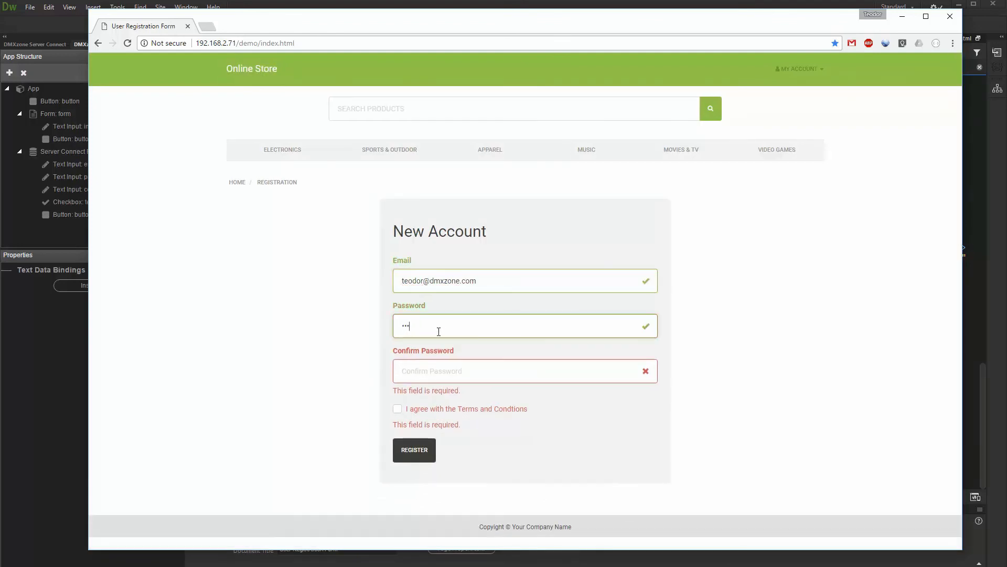
{"action": "left_click", "coordinate": [440, 368]}
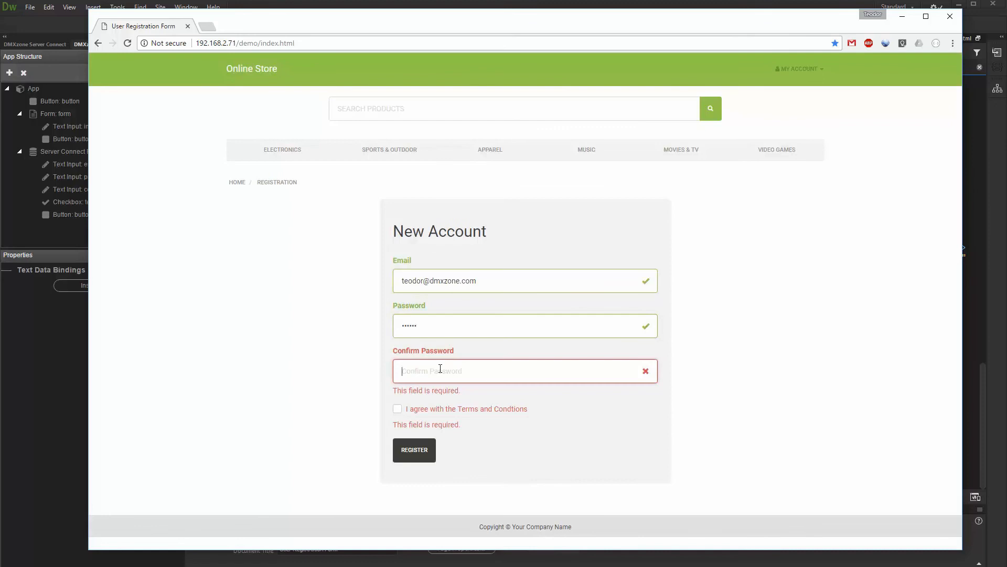
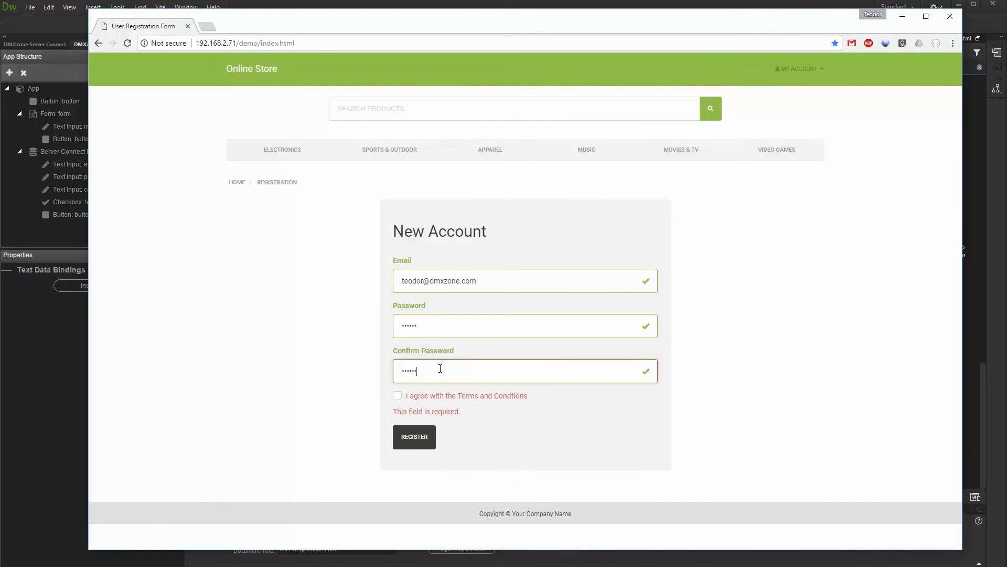
{"action": "left_click", "coordinate": [398, 409]}
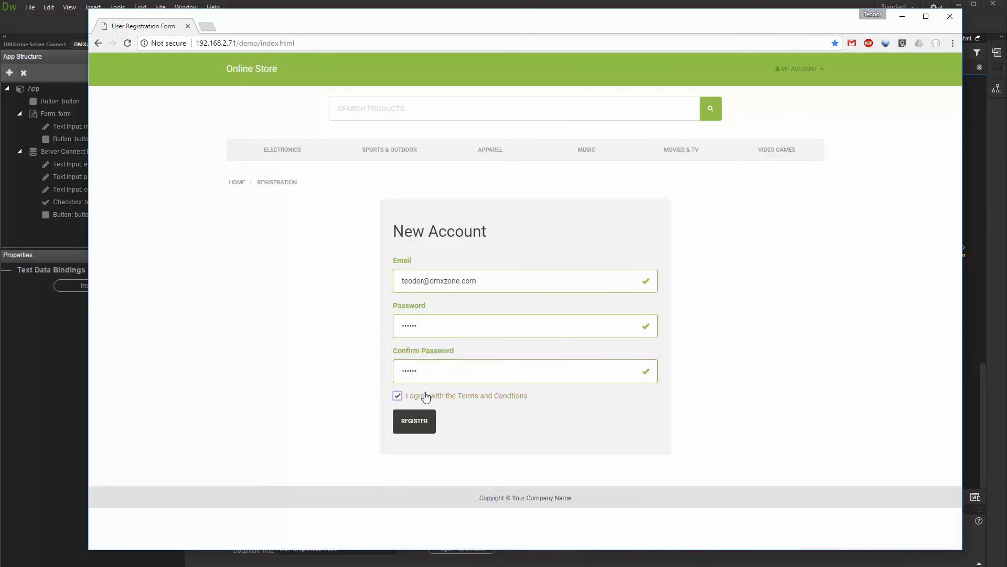
{"action": "left_click", "coordinate": [416, 422]}
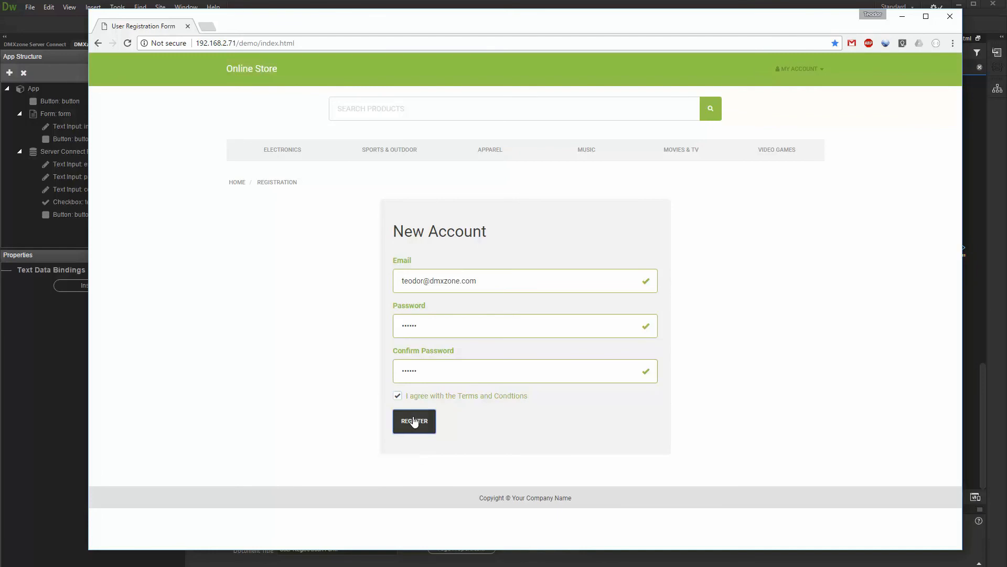